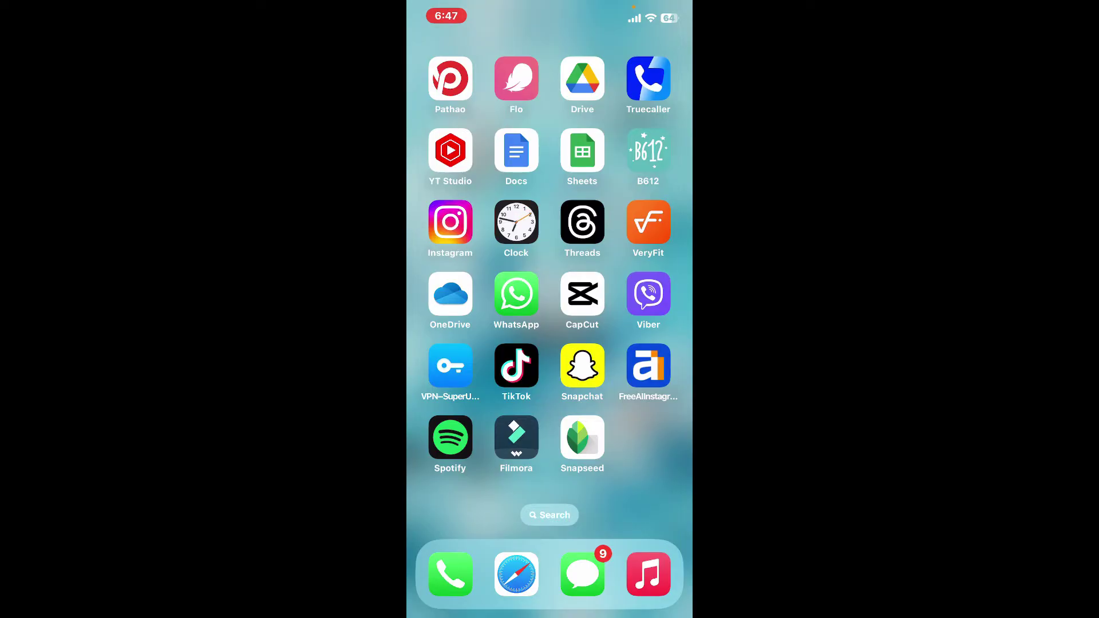
Step: Launch Snapseed and load the snowy mountain photo from the library
left_click(582, 439)
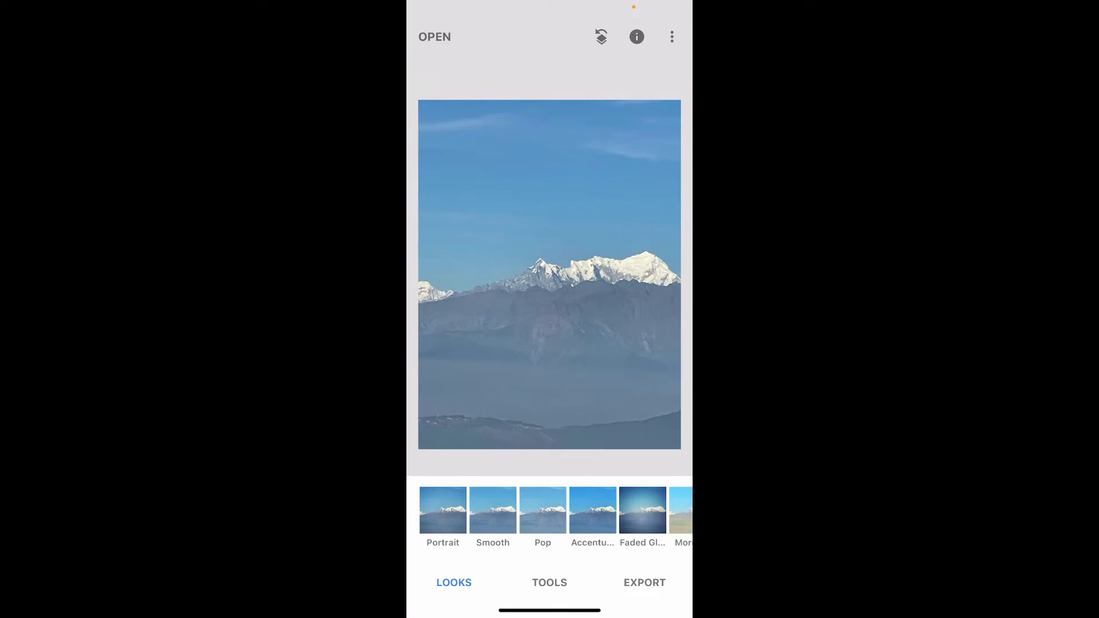
Step: Apply a QR-scanned look to the mountain photo from the edit-stack menu
left_click(601, 36)
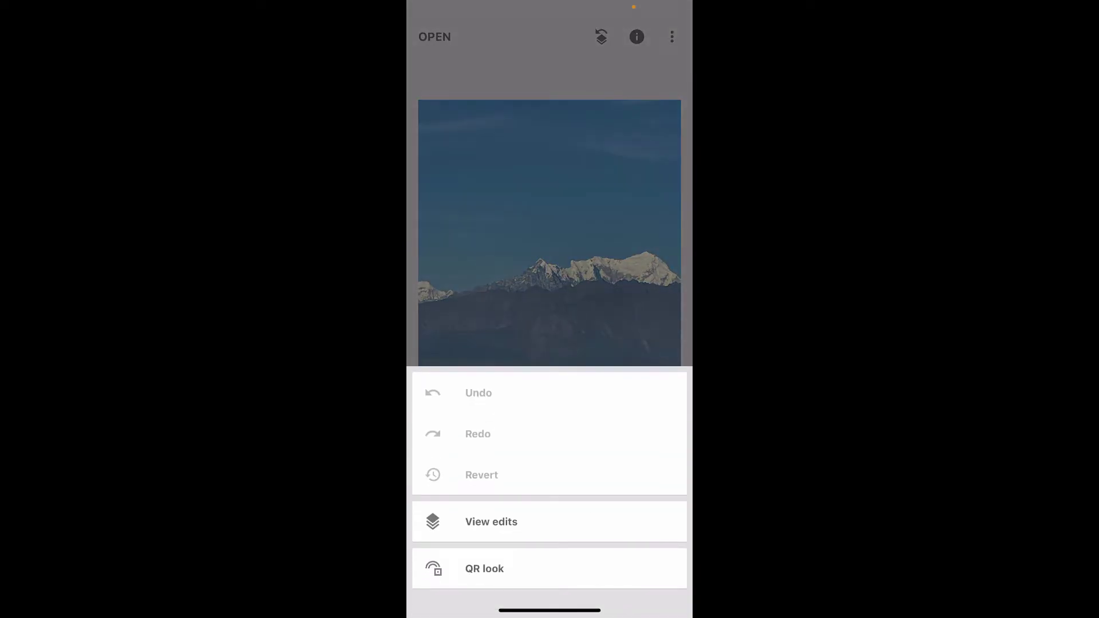
left_click(484, 568)
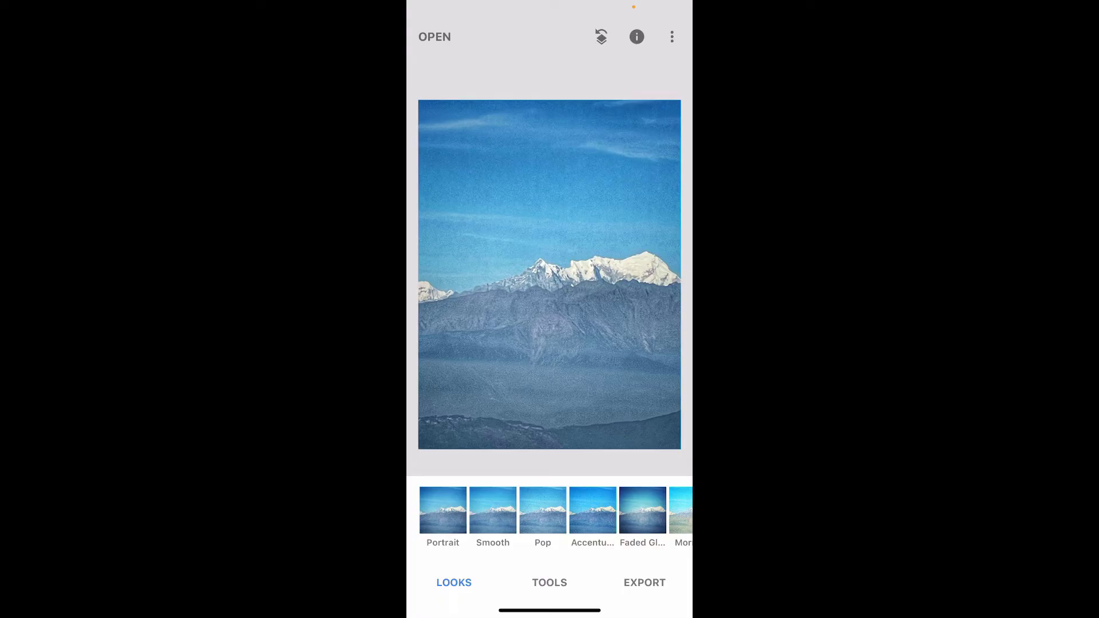
scroll(549, 510, "right", 3)
Step: Preview Morning, then apply the Smooth look to the mountain photo
left_click(549, 509)
scroll(550, 509, "left", 3)
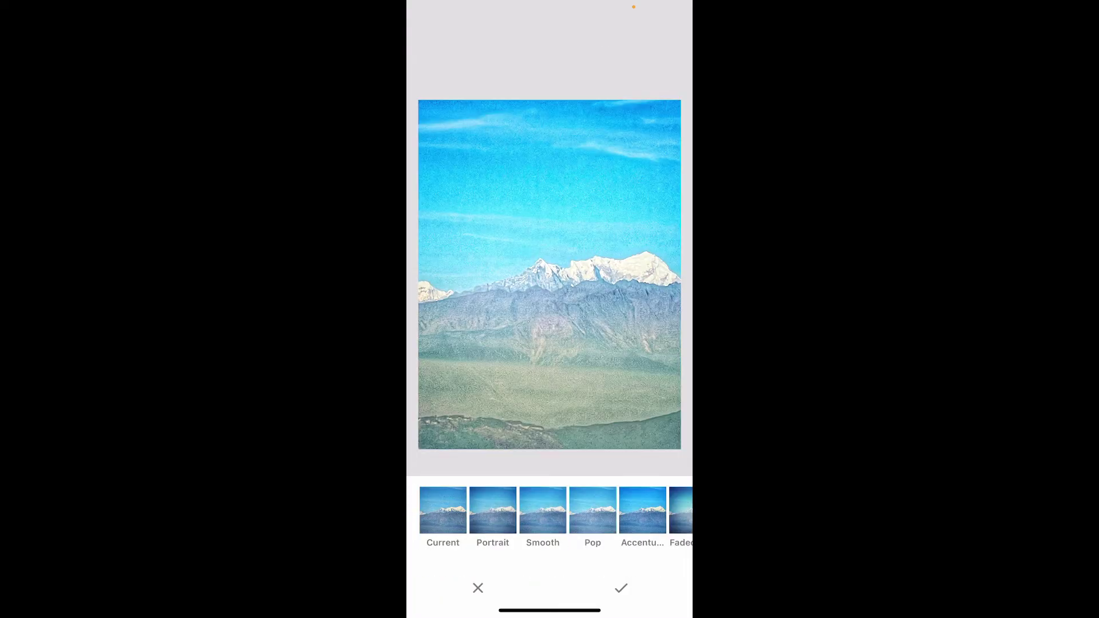
left_click(543, 510)
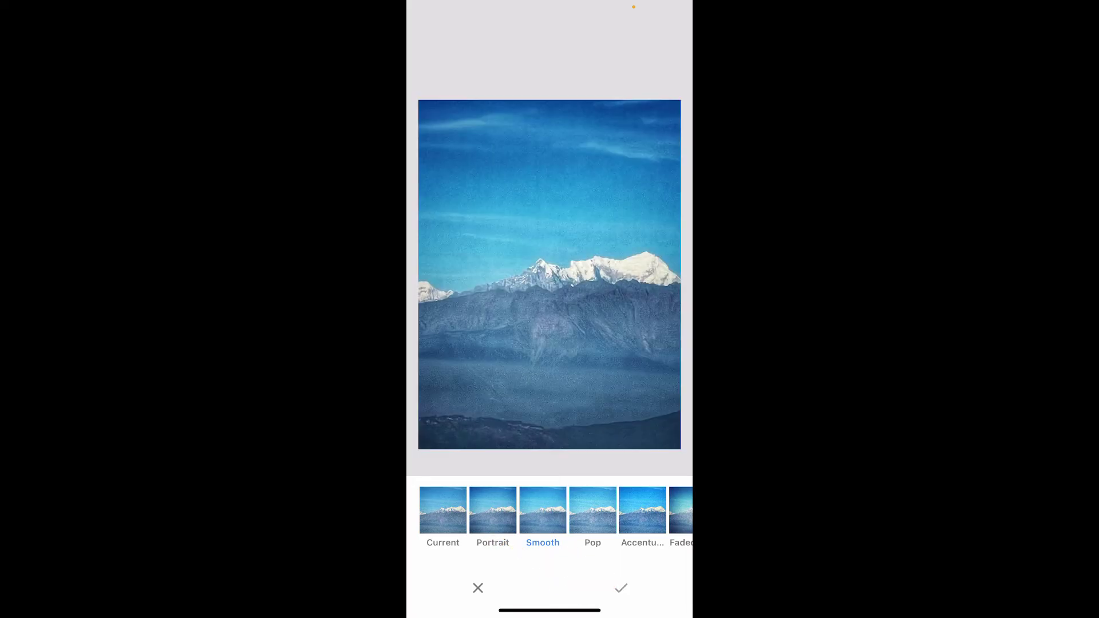
left_click(620, 588)
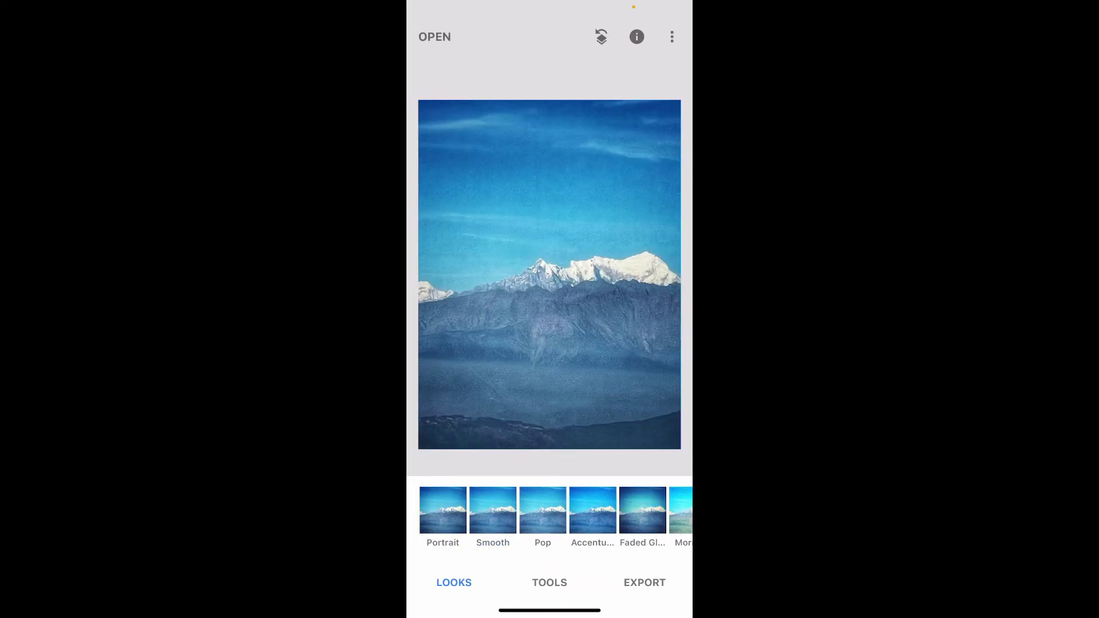
Step: Bring up the export options for the edited mountain photo
left_click(644, 582)
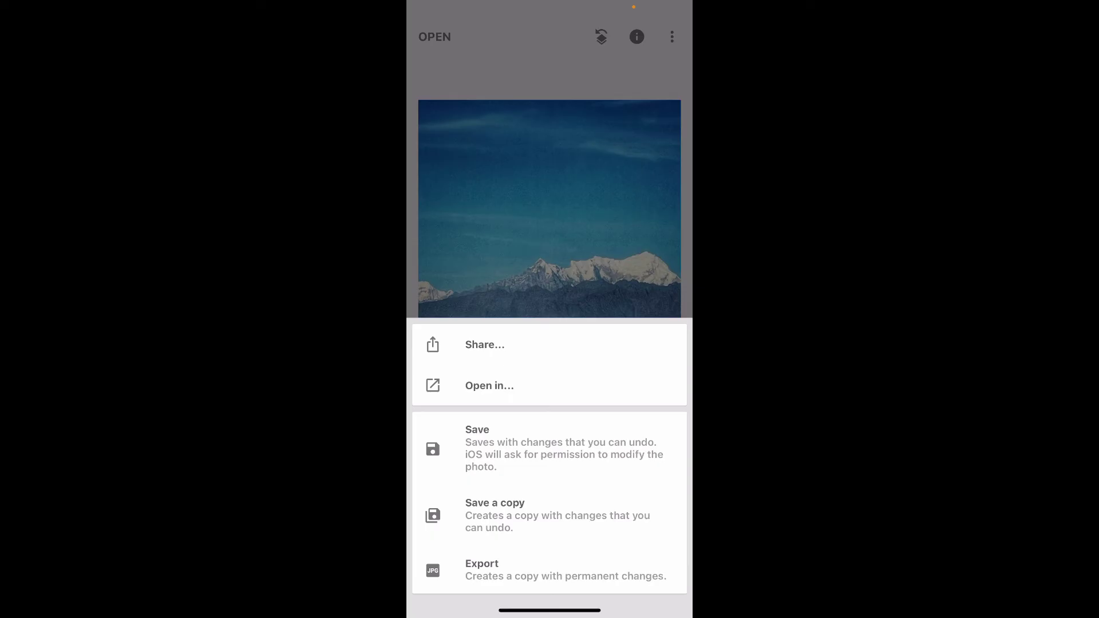